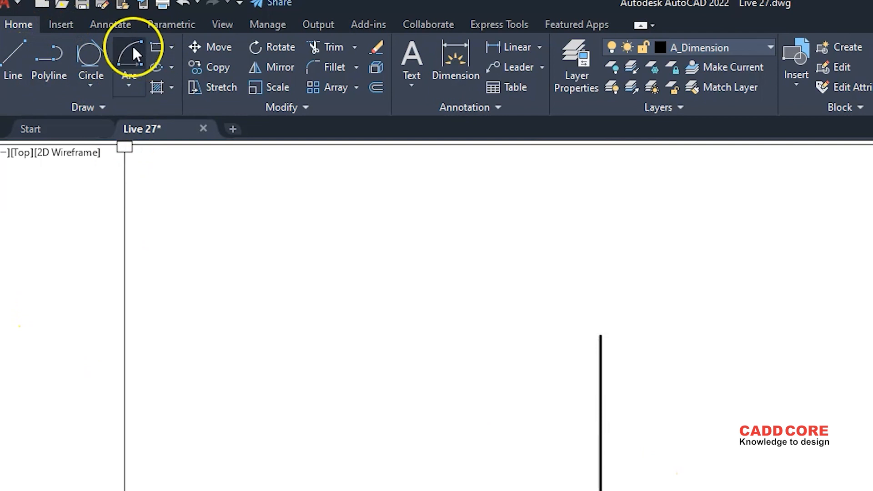
left_click(127, 79)
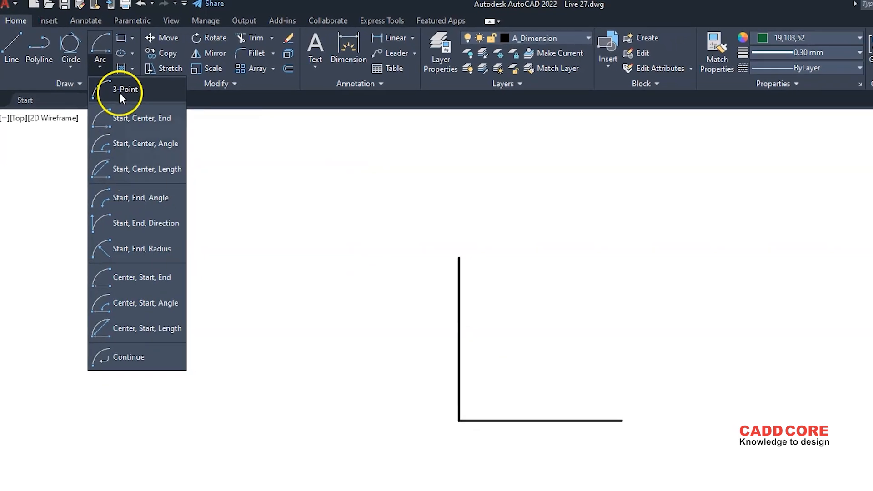
left_click(430, 460)
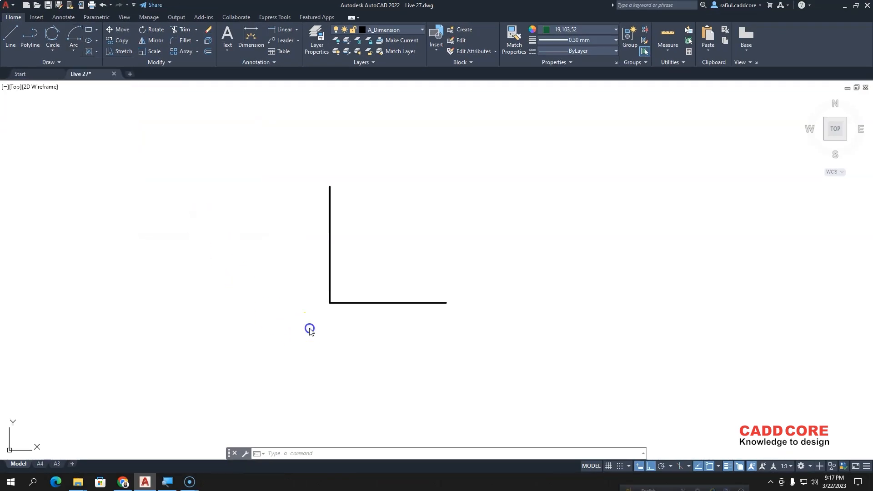
scroll(371, 264, "down", 5)
scroll(369, 266, "up", 5)
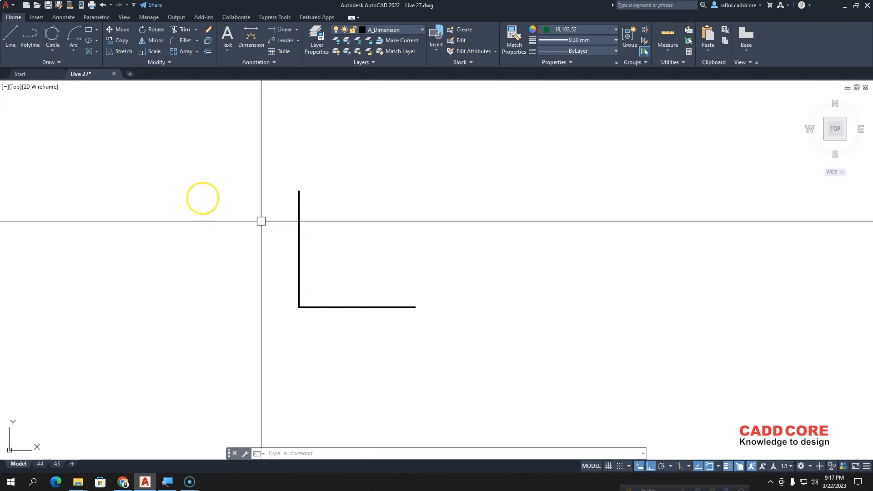
scroll(350, 217, "down", 5)
scroll(347, 223, "up", 5)
middle_click_drag(344, 232, 369, 200)
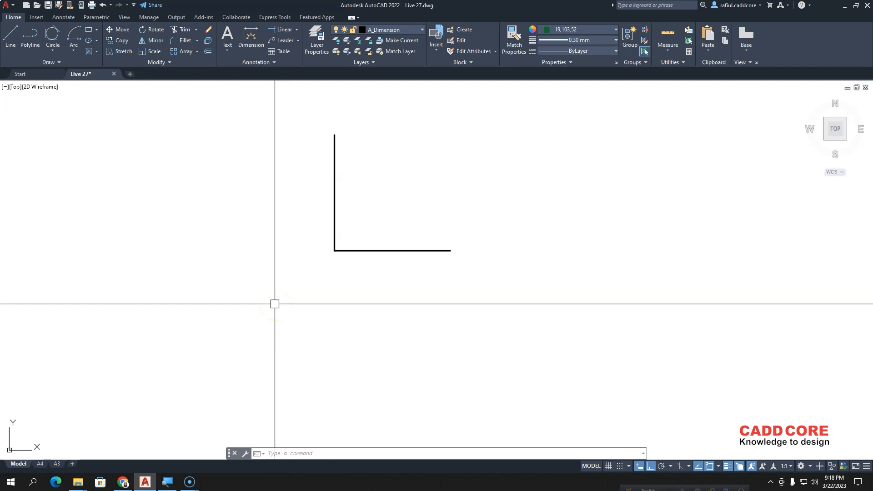
middle_click_drag(275, 304, 258, 335)
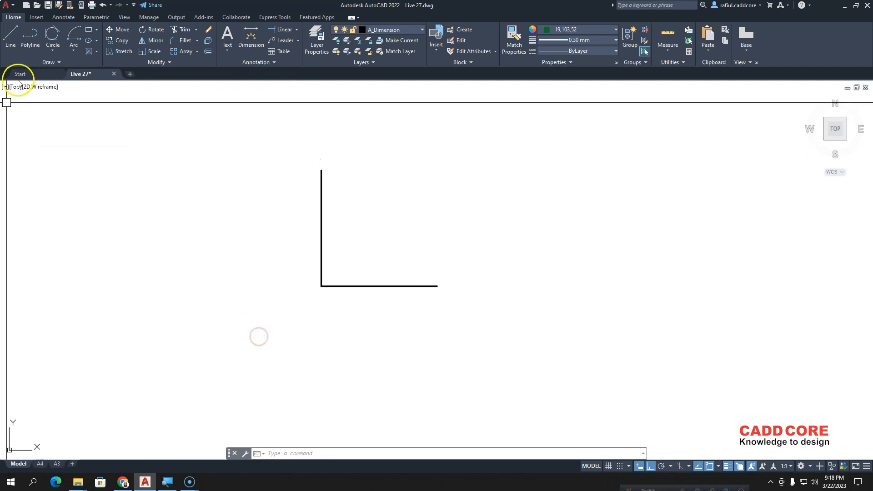
Step: Draw a Start, End, Angle arc from the horizontal line's right endpoint to the vertical line's upper endpoint with a 90° included angle
left_click(73, 52)
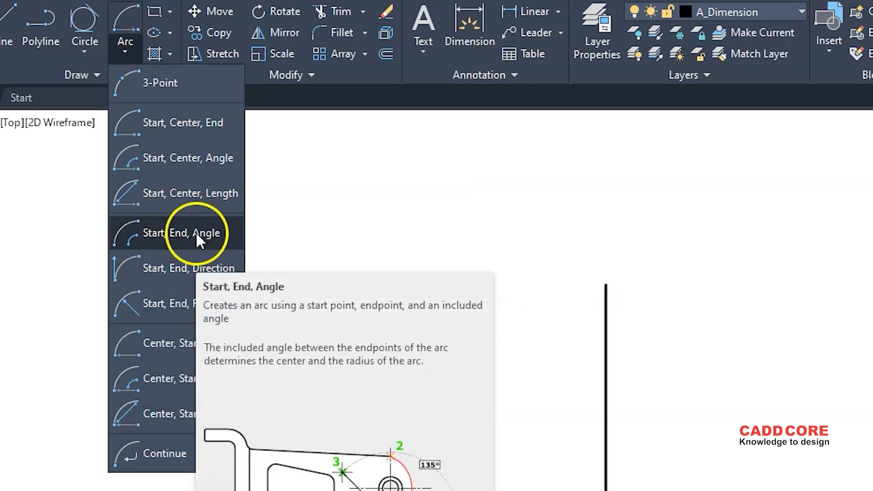
left_click(152, 209)
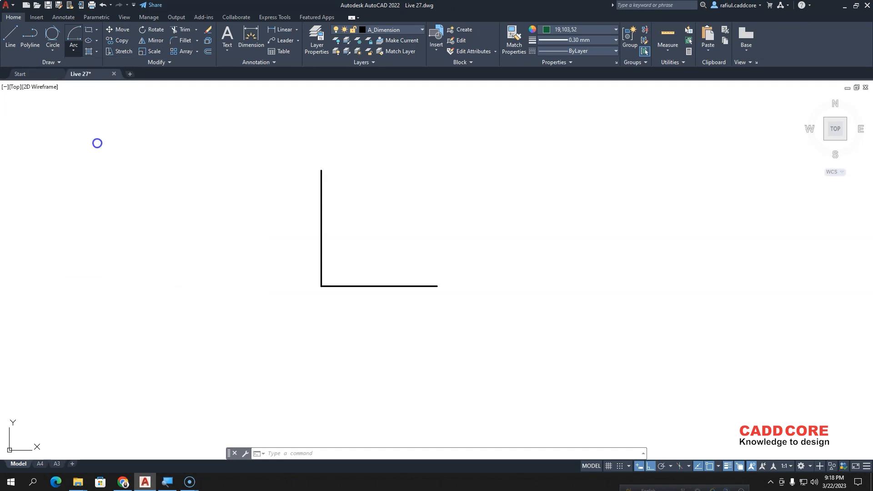
left_click(437, 286)
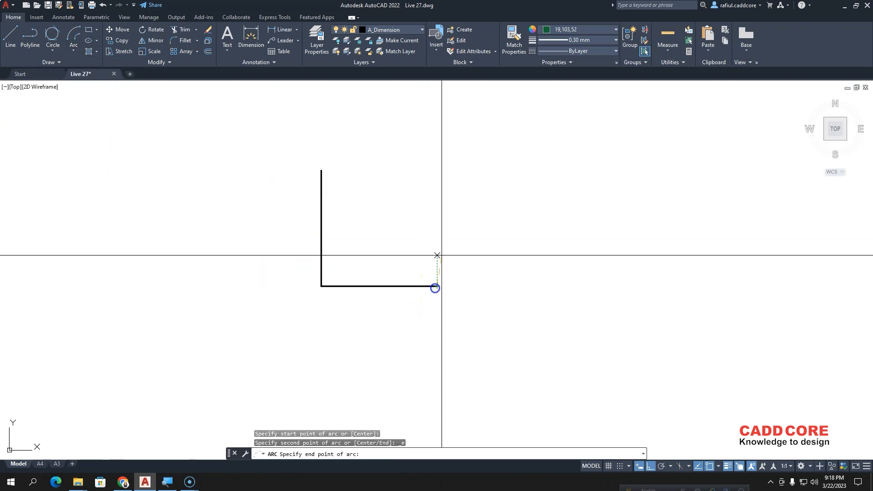
left_click(323, 170)
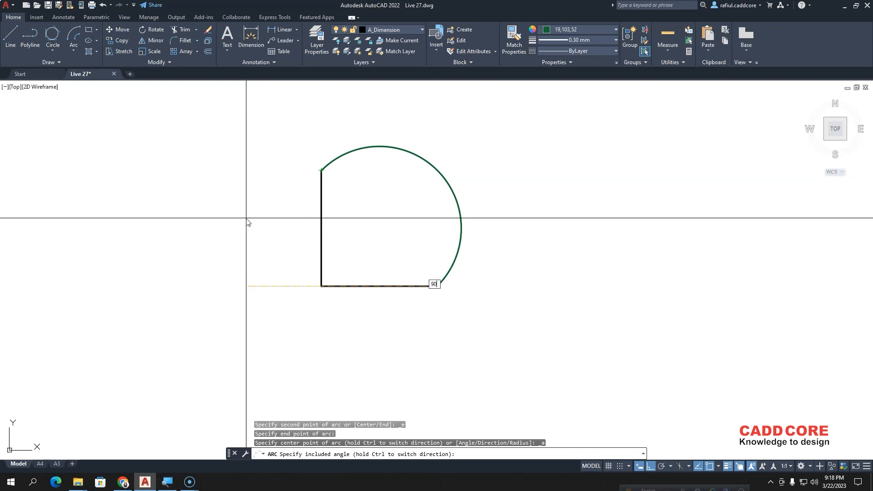
key("Return")
key("Escape")
Step: Mirror the quarter arc about a vertical axis through the corner where the two lines meet, keeping the source arc
scroll(375, 255, "down", 4)
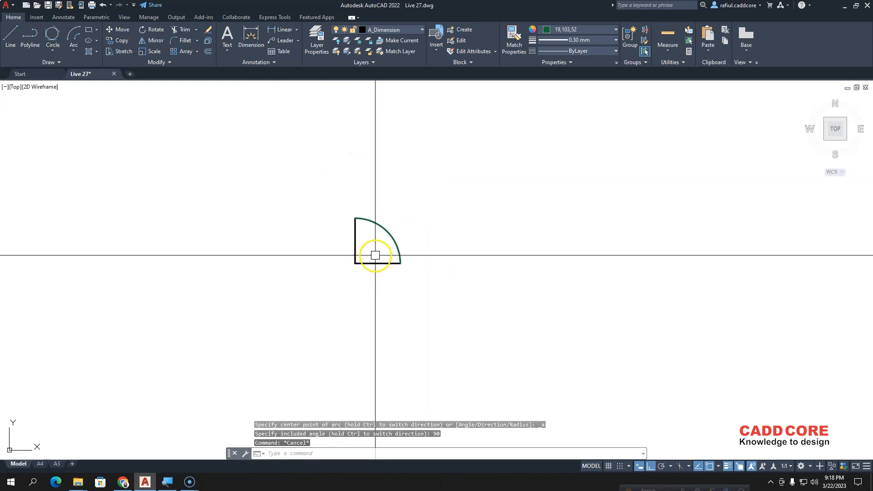
middle_click_drag(375, 255, 379, 252)
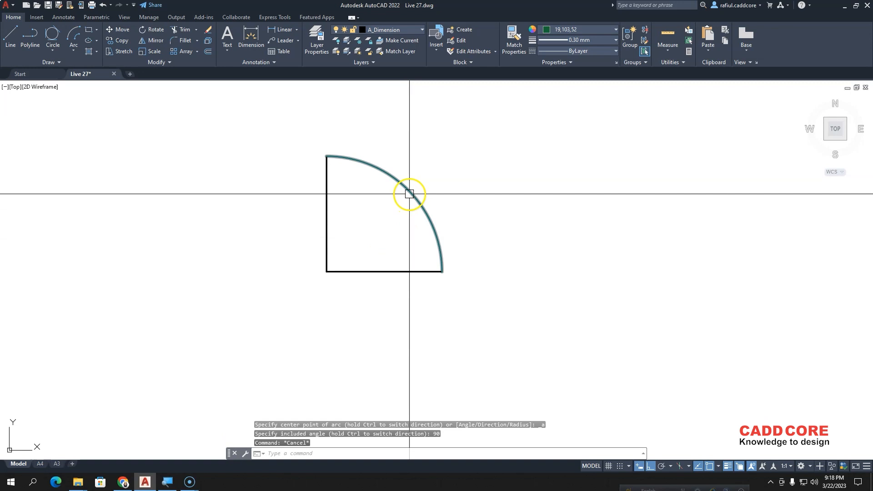
scroll(392, 210, "down", 2)
scroll(384, 218, "up", 2)
middle_click_drag(384, 218, 396, 213)
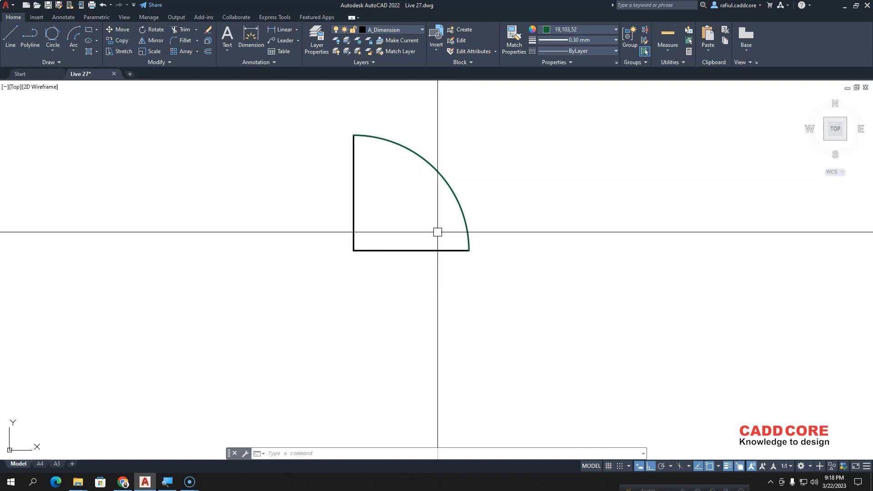
mouse_move(419, 206)
middle_mouse_down()
mouse_move(438, 214)
mouse_move(441, 208)
middle_mouse_up()
left_click(476, 180)
type("mi")
key("Return")
left_click(385, 241)
left_click(387, 297)
key("Return")
Step: Mirror both upper arcs about the axis along the horizontal line, keeping the source arcs, to close the circle
left_click(468, 169)
left_click(313, 157)
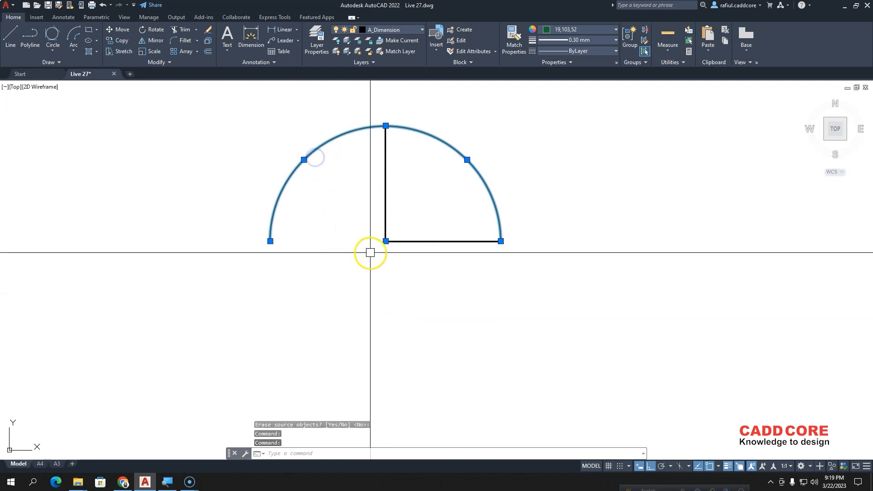
key("Return")
left_click(501, 241)
left_click(621, 246)
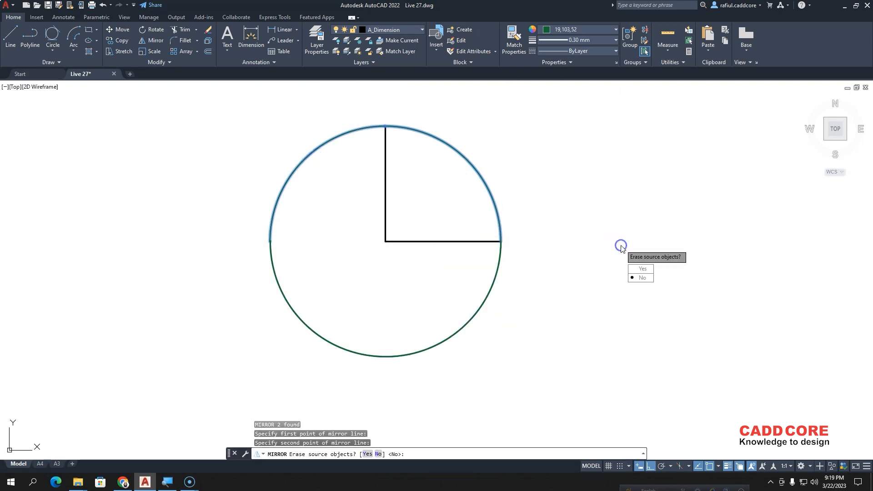
key("Return")
Step: Select the circle's quarter arcs one by one to examine them as separate segments, and clear the selection
left_click(481, 181)
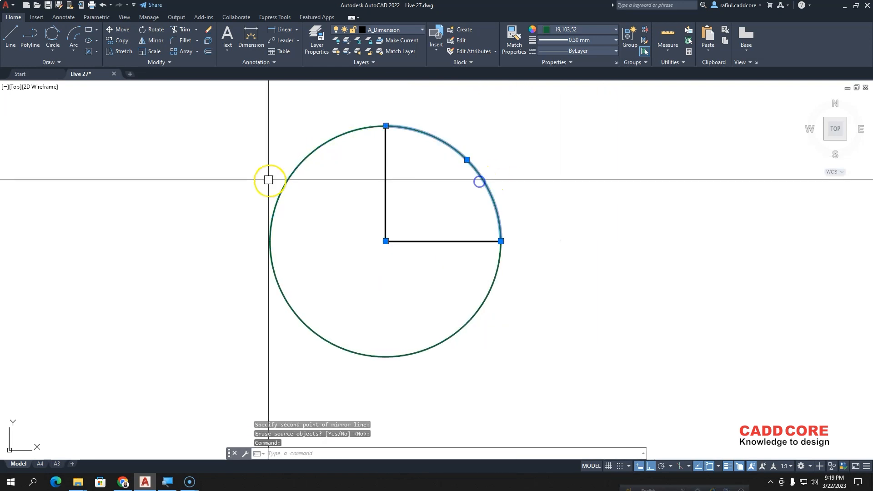
left_click(300, 164)
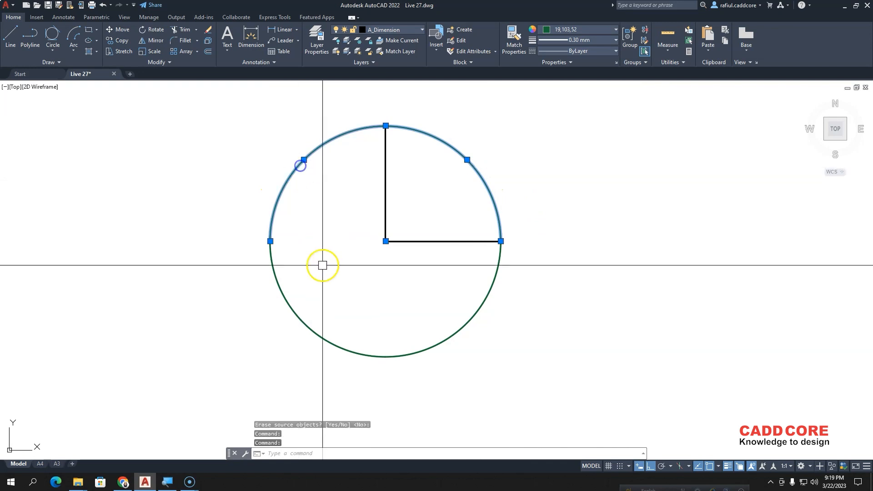
left_click(298, 316)
left_click(456, 327)
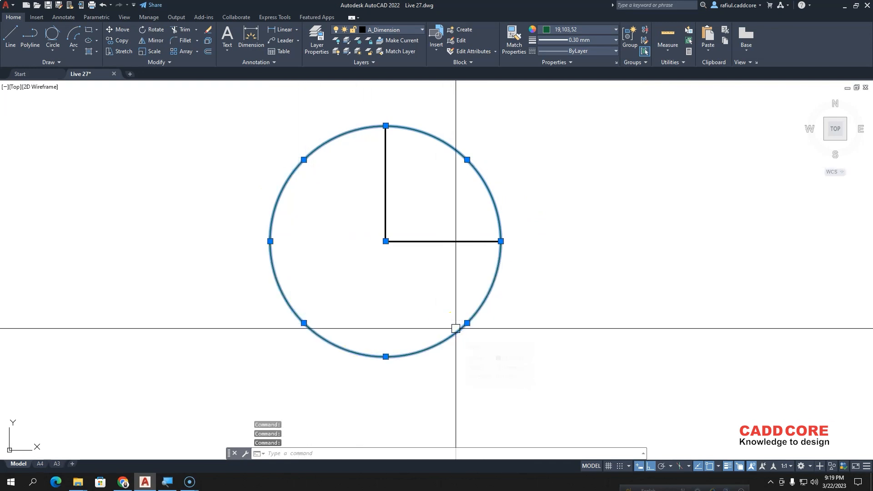
key("Escape")
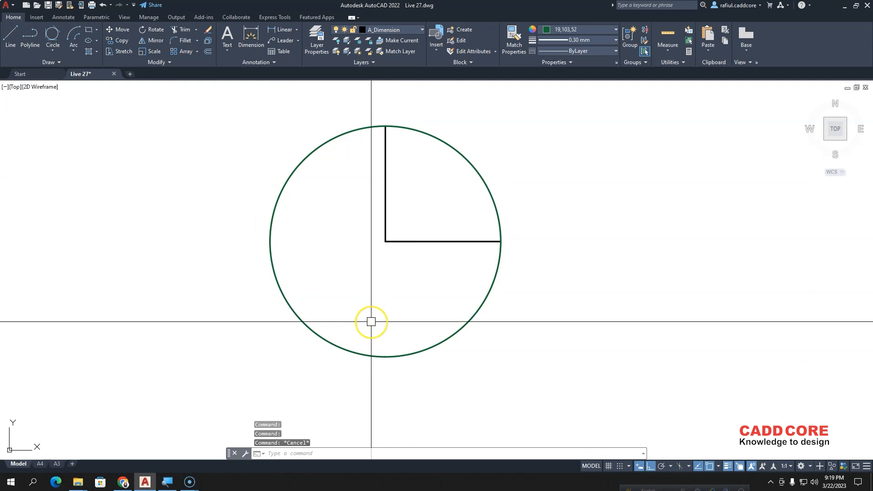
left_click(461, 153)
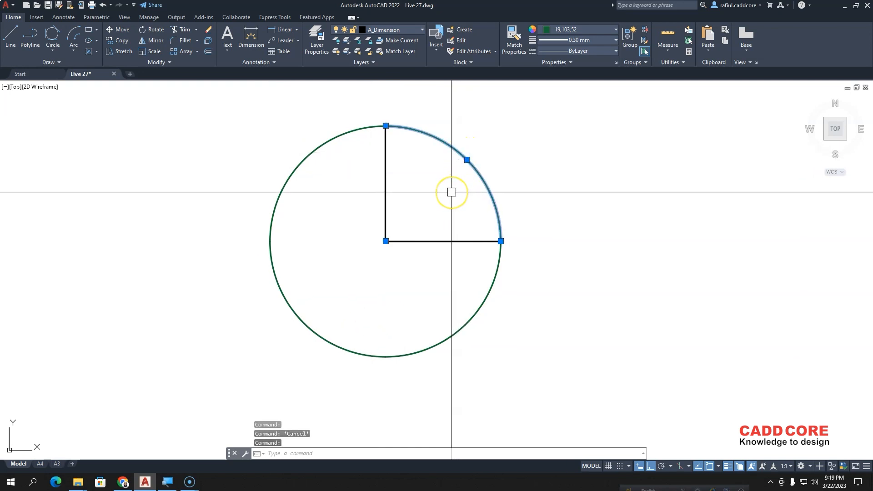
left_click(341, 135)
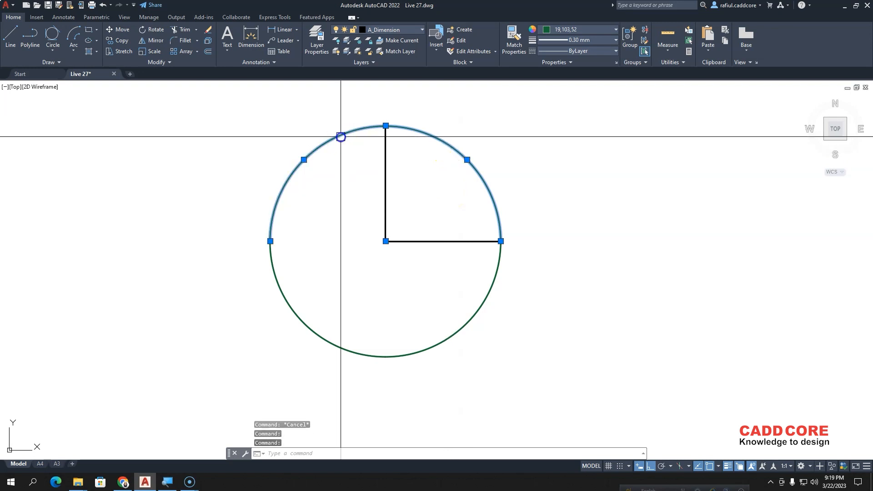
left_click(296, 304)
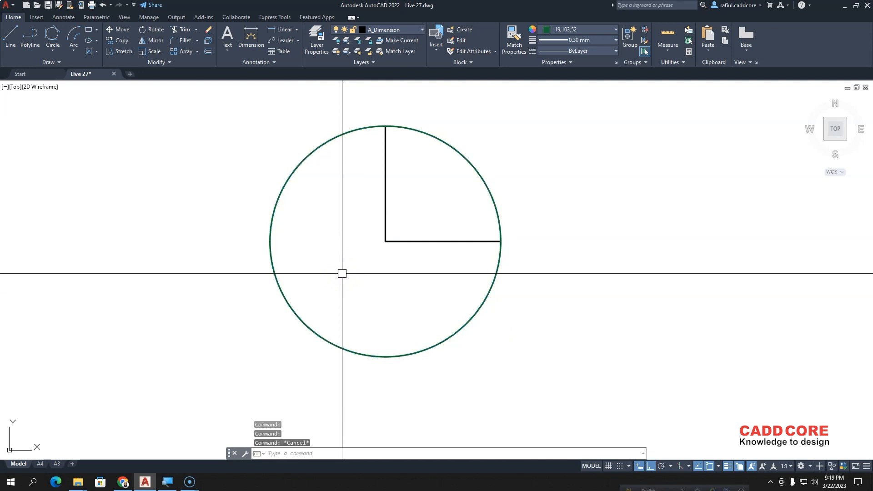
Step: Draw a 3-Point arc on the triangle from its lower-right corner through the apex to its lower-left corner
scroll(342, 265, "down", 5)
scroll(353, 345, "up", 4)
middle_click_drag(350, 367, 360, 292)
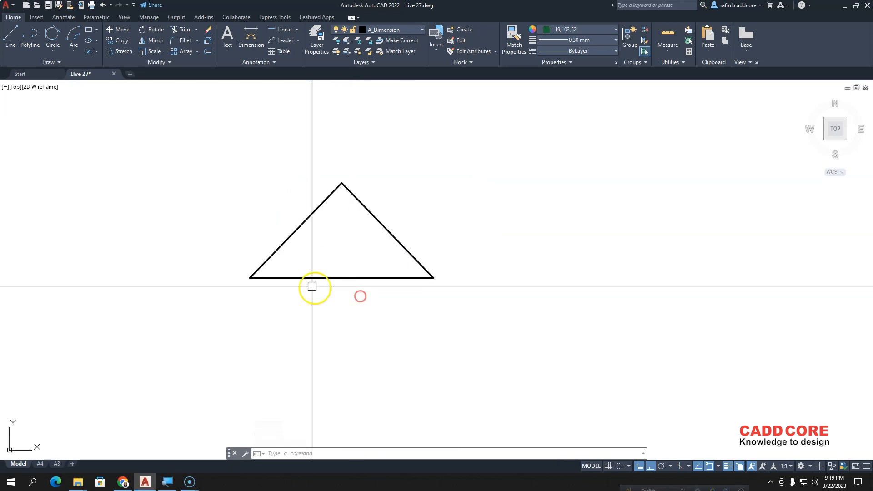
left_click(74, 52)
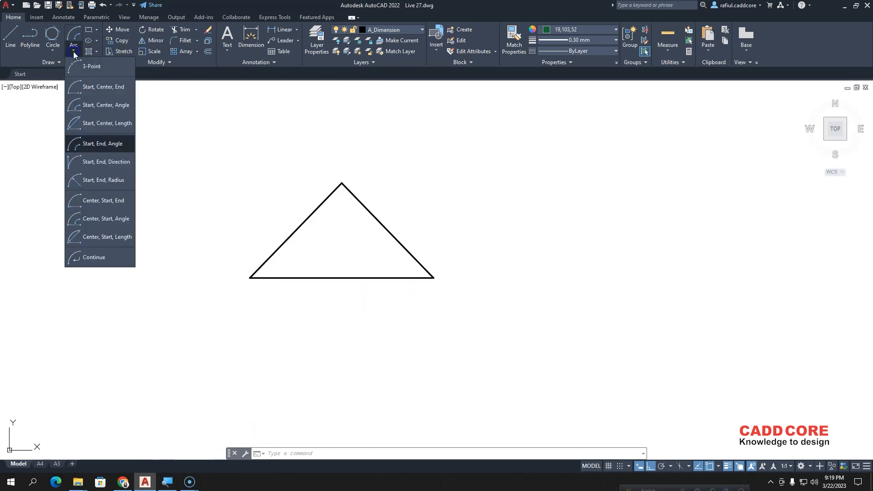
left_click(91, 67)
left_click(434, 278)
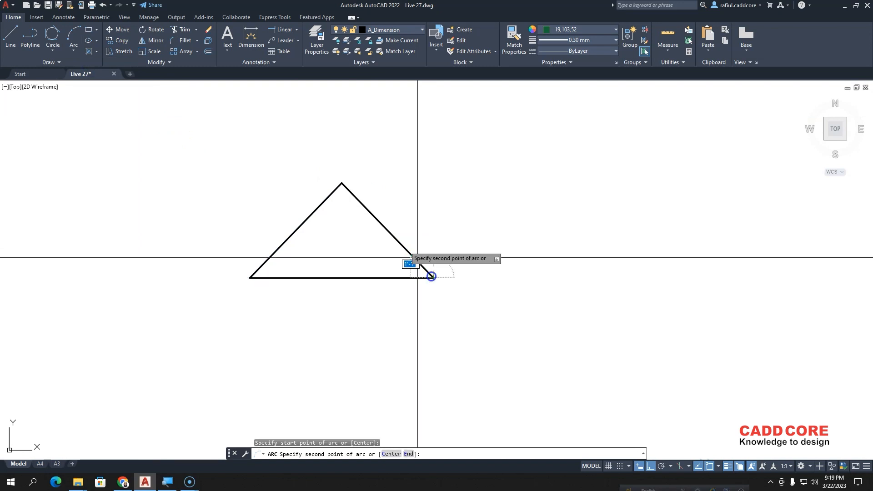
left_click(342, 184)
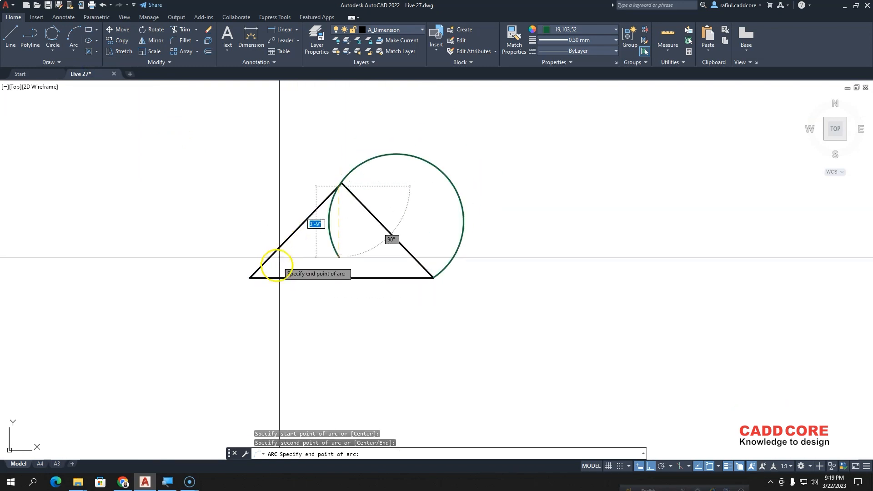
left_click(249, 277)
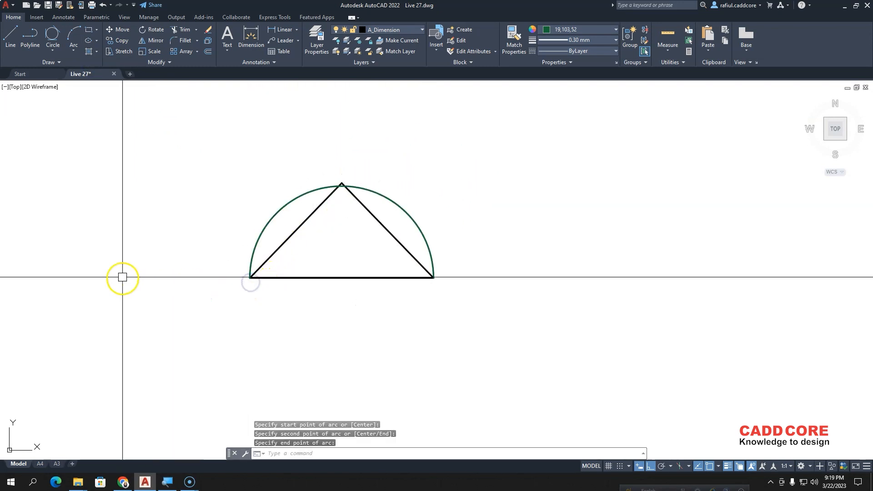
Step: With Ortho off, draw a 180° Start, Center, Angle arc from the single horizontal line's right endpoint, centred on its midpoint
scroll(312, 247, "up", 2)
scroll(385, 176, "down", 6)
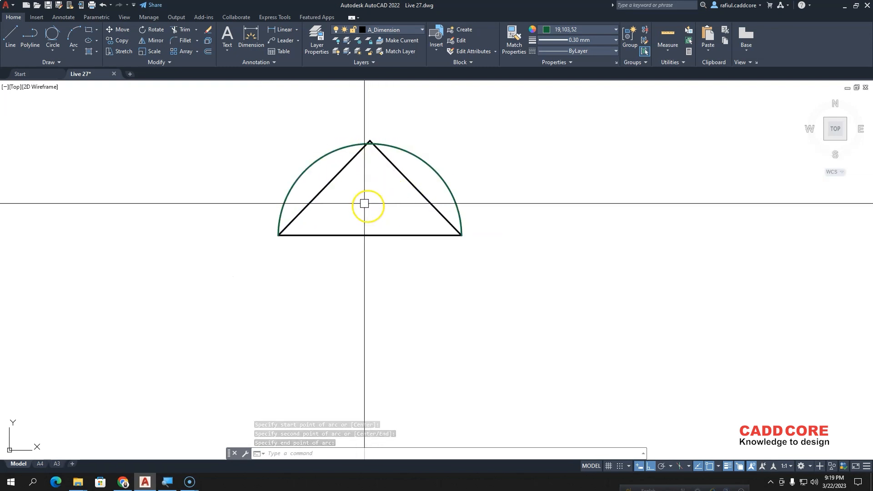
scroll(368, 241, "down", 8)
scroll(368, 241, "up", 5)
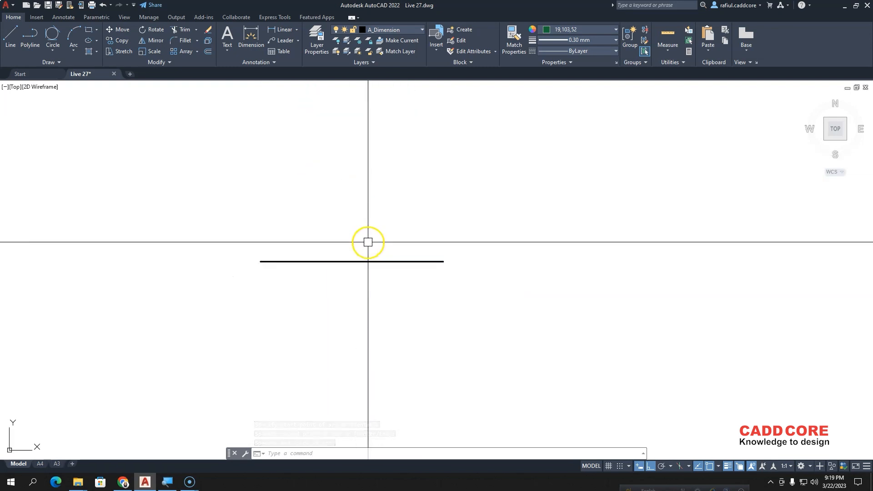
left_click(73, 51)
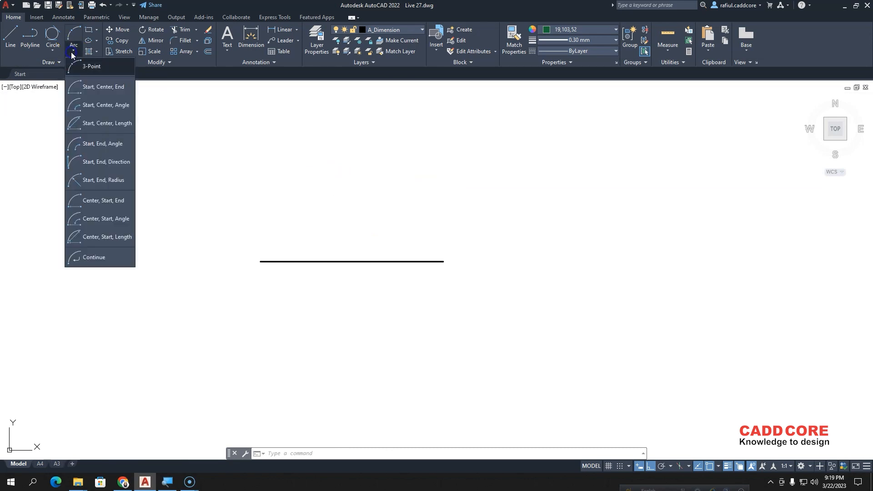
left_click(102, 105)
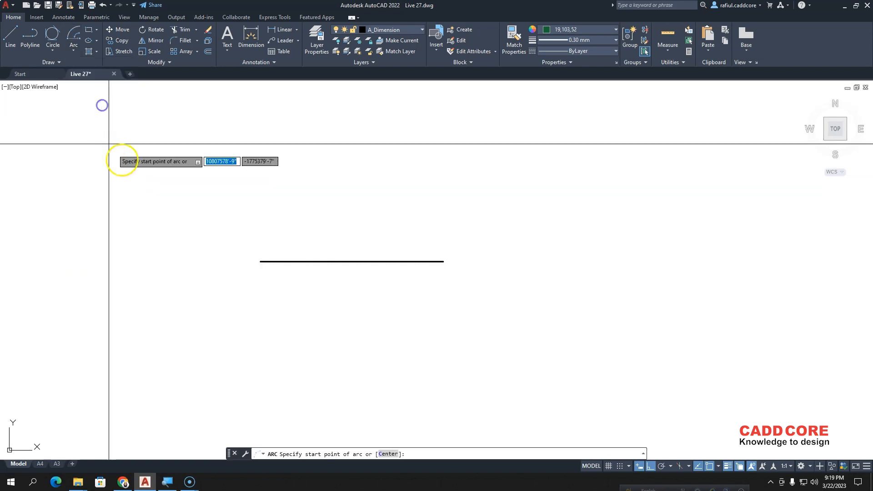
left_click(444, 262)
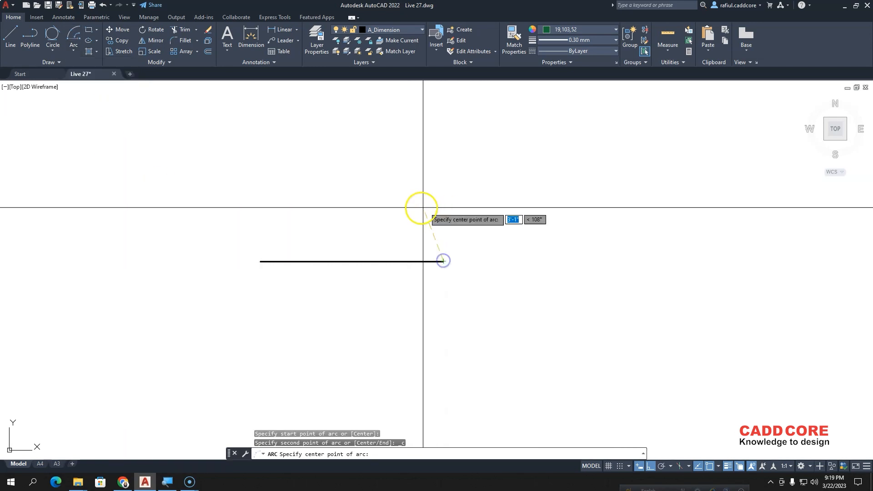
left_click(351, 261)
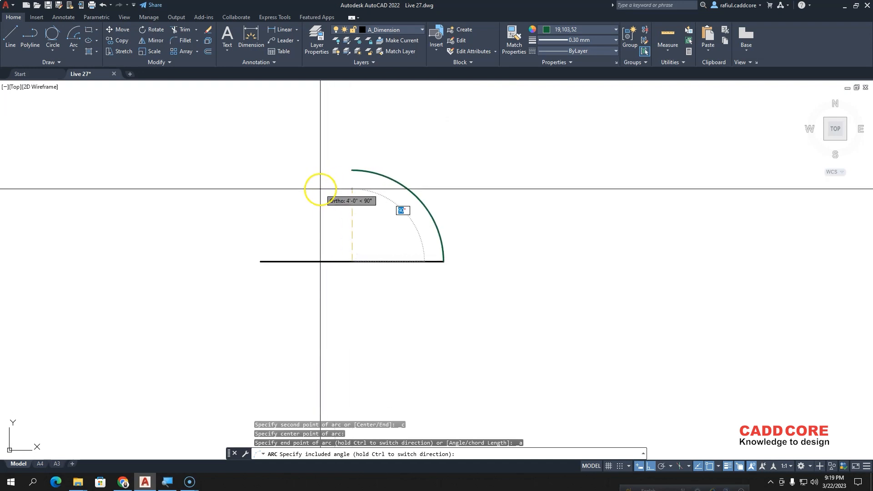
key("F8")
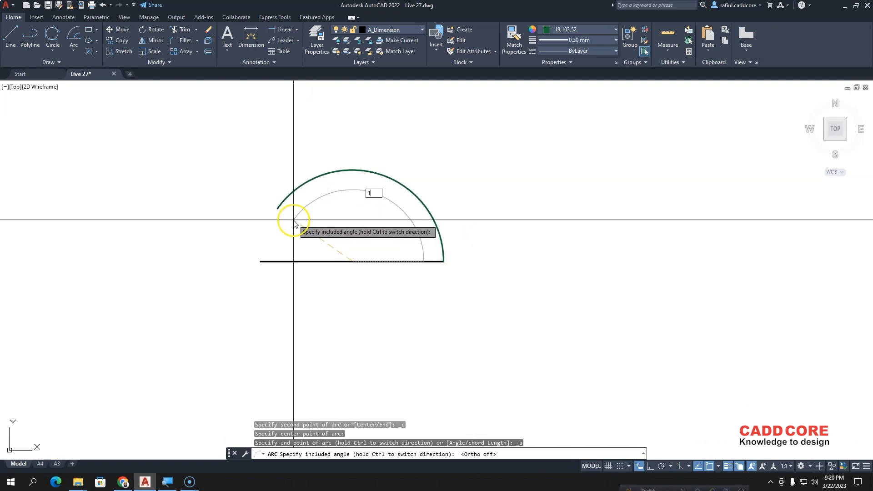
type("180")
key("Return")
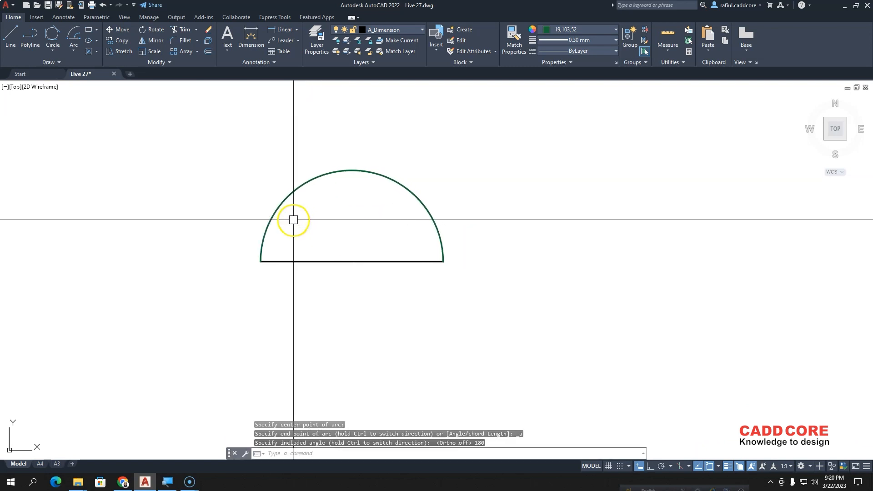
left_click(286, 195)
key("Escape")
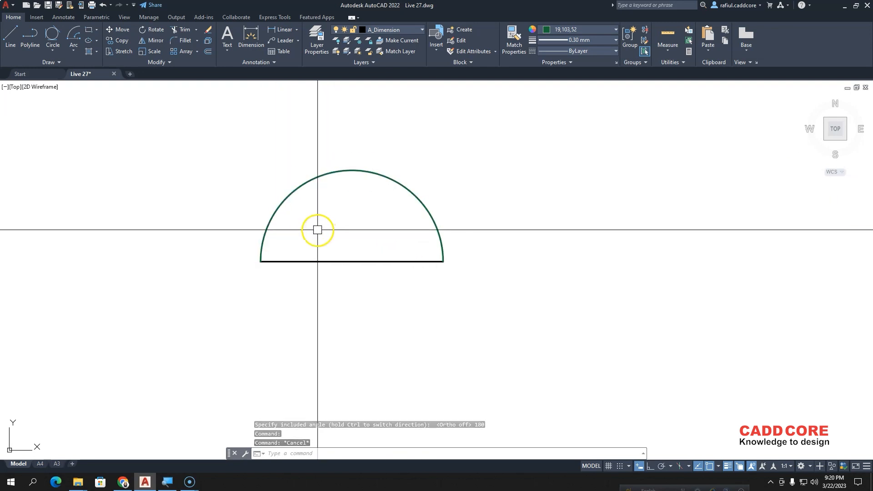
Step: Draw a Start, Center, Length arc on the next horizontal line from its right endpoint, centred on its midpoint, with a 9' chord
scroll(321, 236, "down", 4)
scroll(320, 233, "down", 4)
scroll(320, 289, "up", 6)
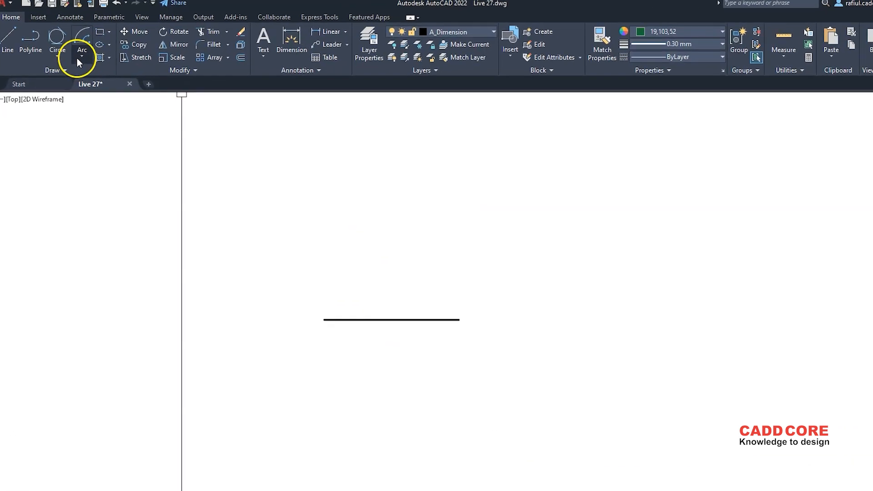
left_click(78, 58)
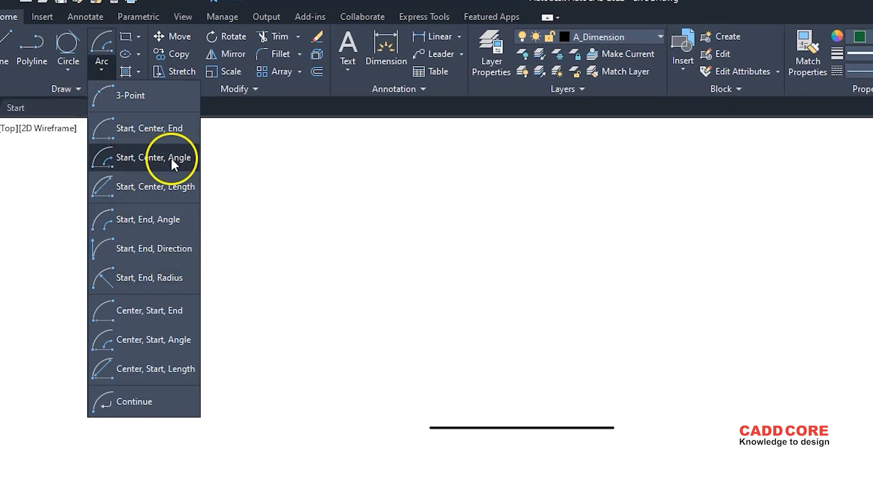
left_click(150, 189)
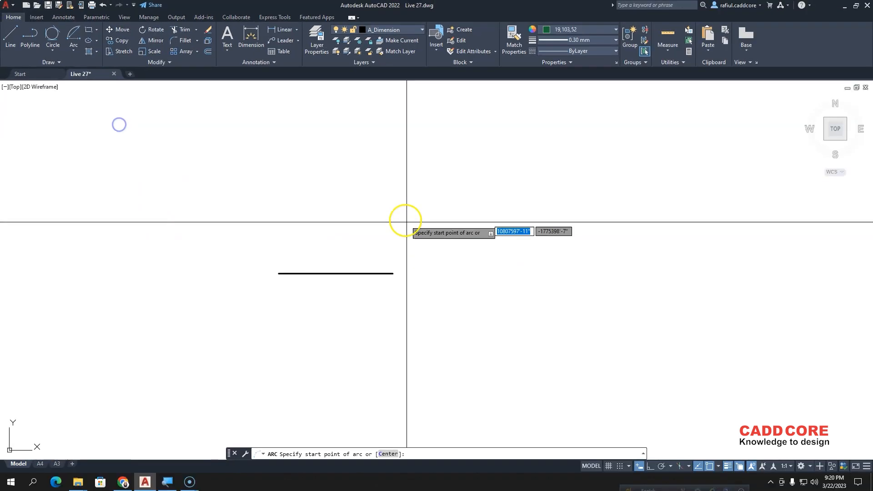
left_click(393, 273)
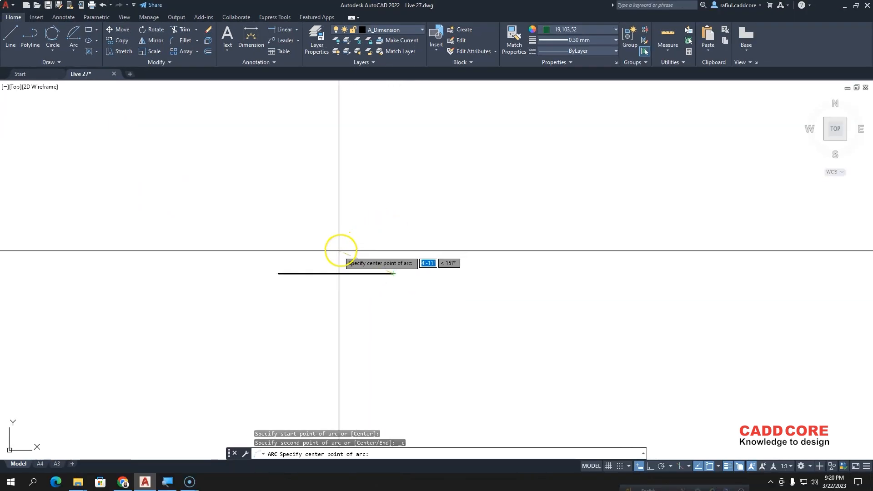
left_click(335, 274)
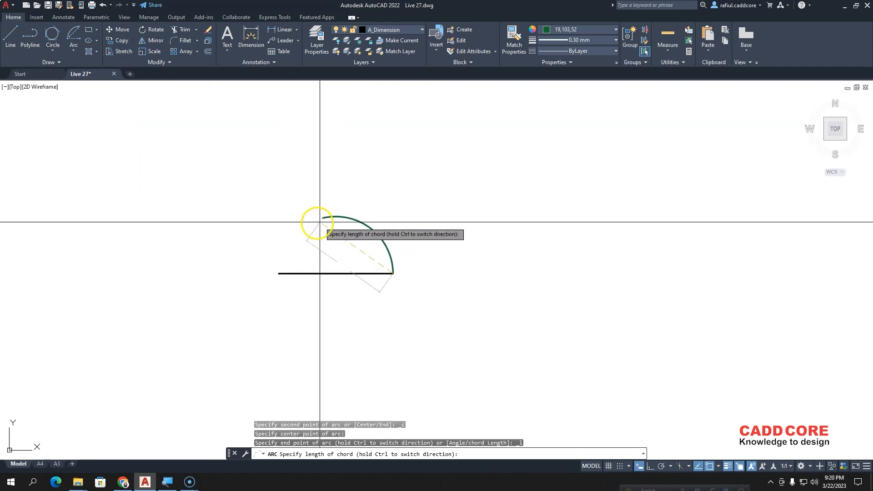
scroll(294, 246, "up", 4)
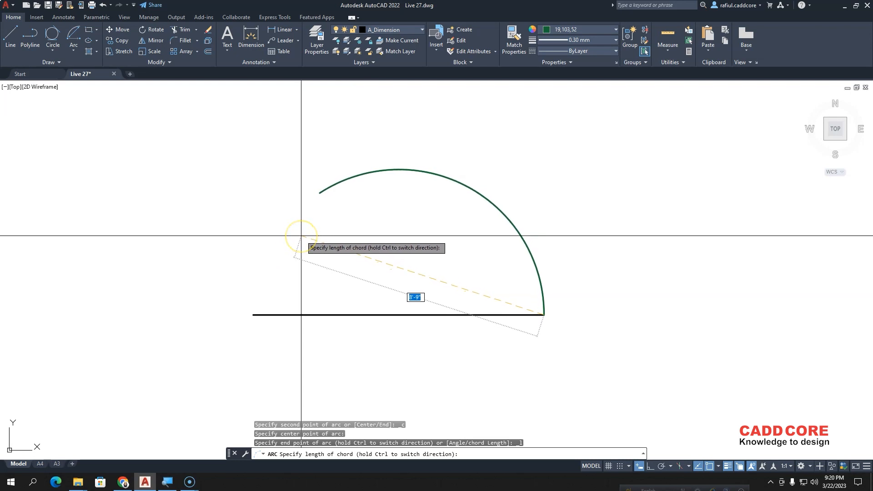
key("Return")
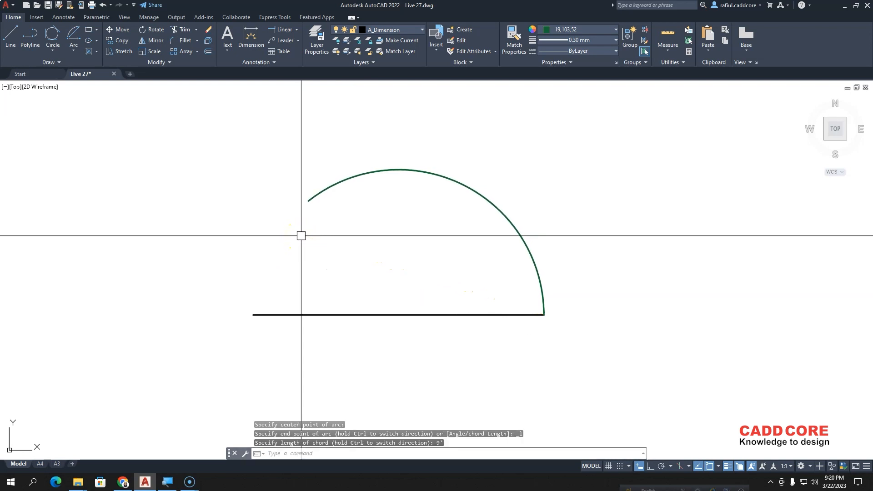
scroll(242, 226, "down", 6)
scroll(282, 236, "up", 4)
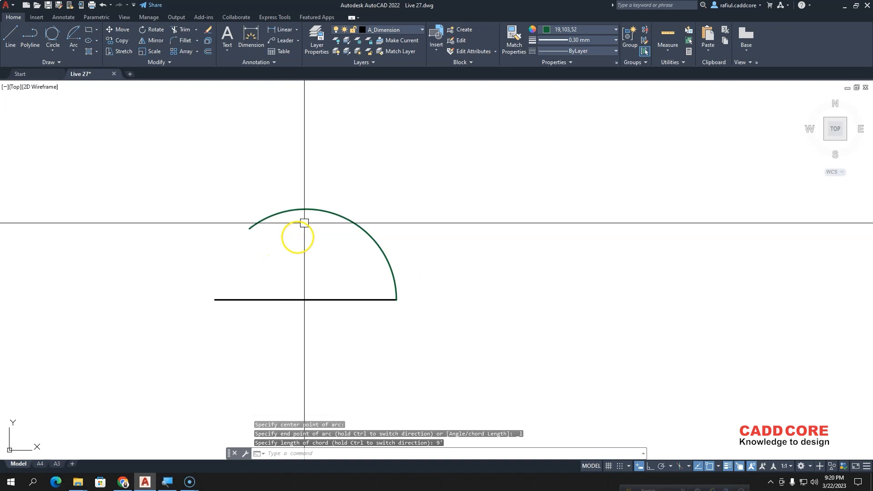
scroll(348, 229, "down", 2)
middle_click_drag(323, 240, 332, 236)
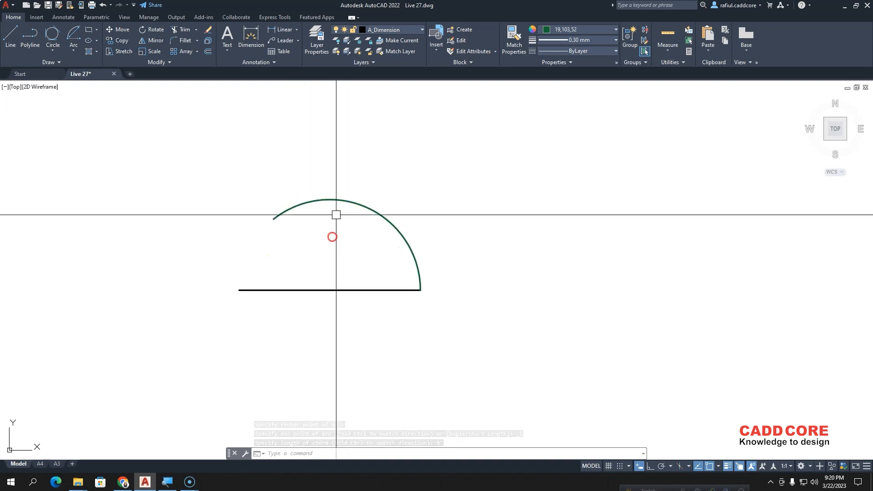
left_click(296, 30)
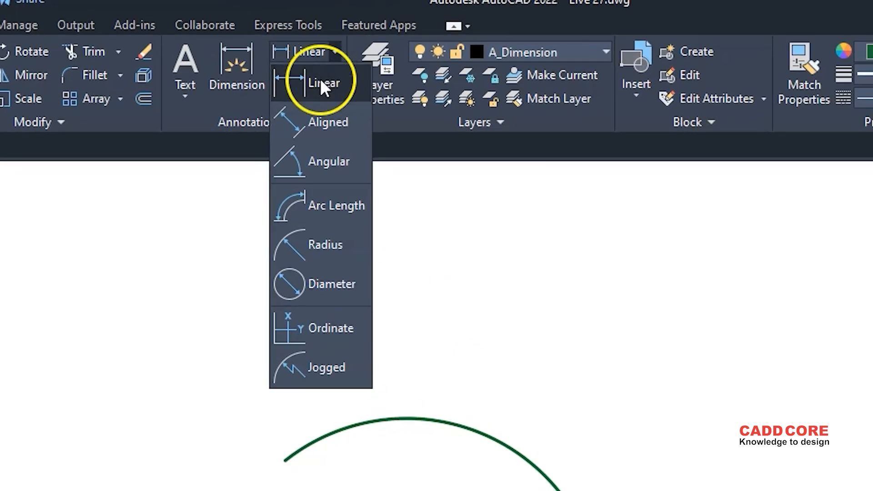
left_click(322, 221)
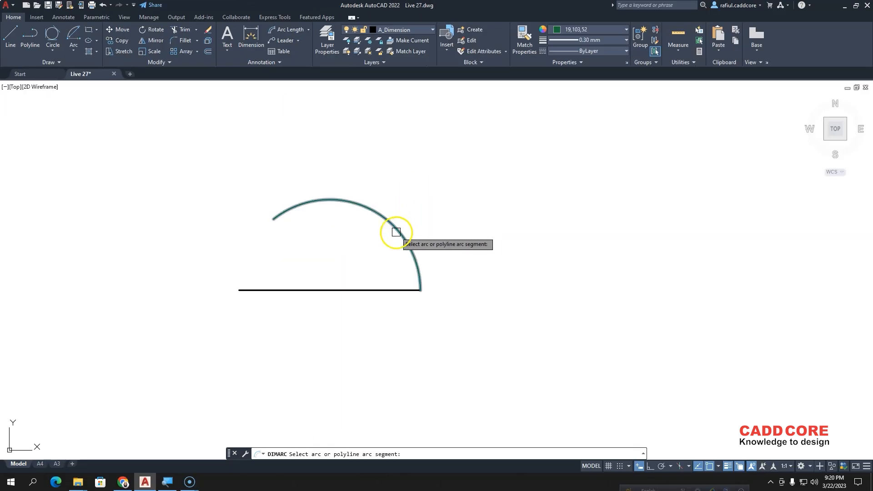
left_click(396, 232)
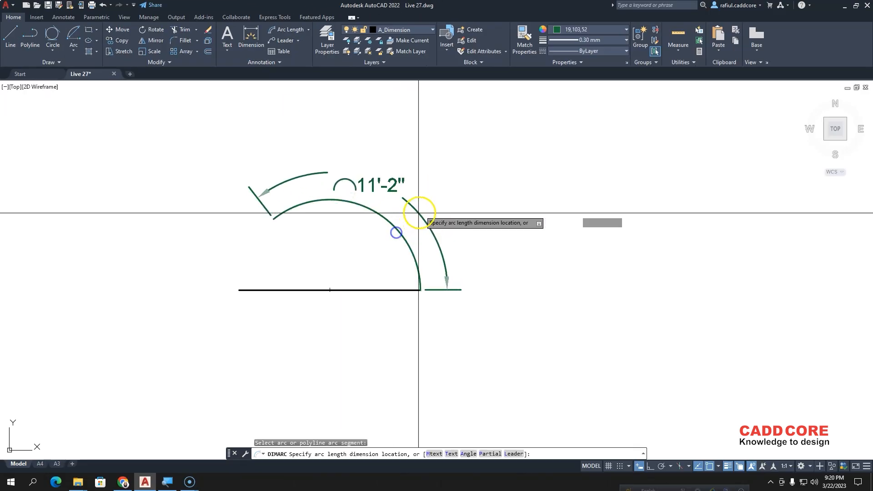
key("Escape")
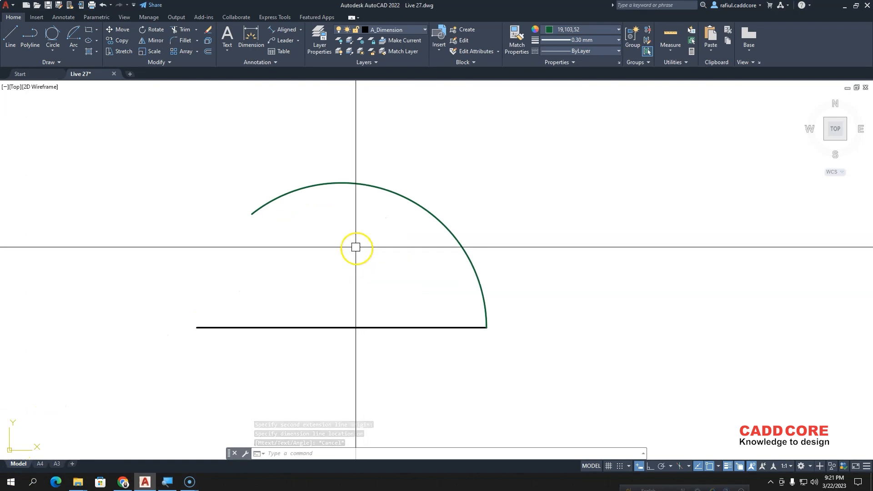
Step: Add an aligned dimension to the arc's chord, from the line's right endpoint to the arc's open left end
scroll(356, 247, "down", 2)
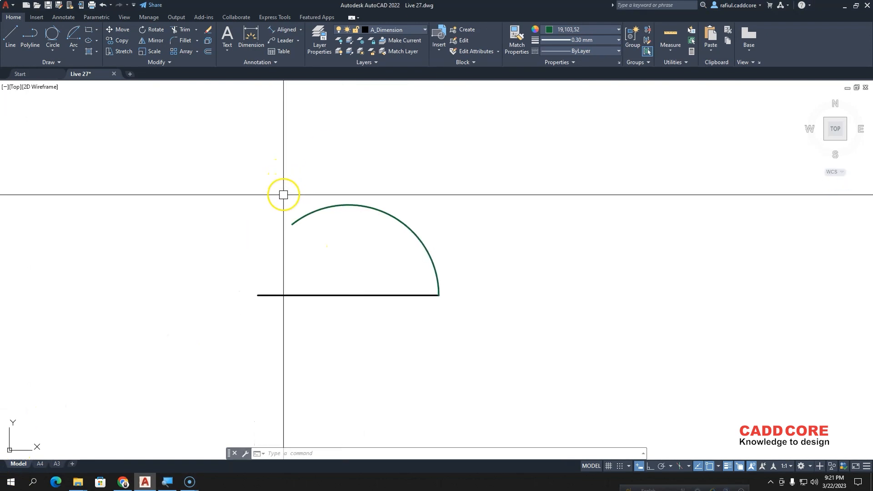
scroll(303, 215, "up", 2)
left_click(298, 31)
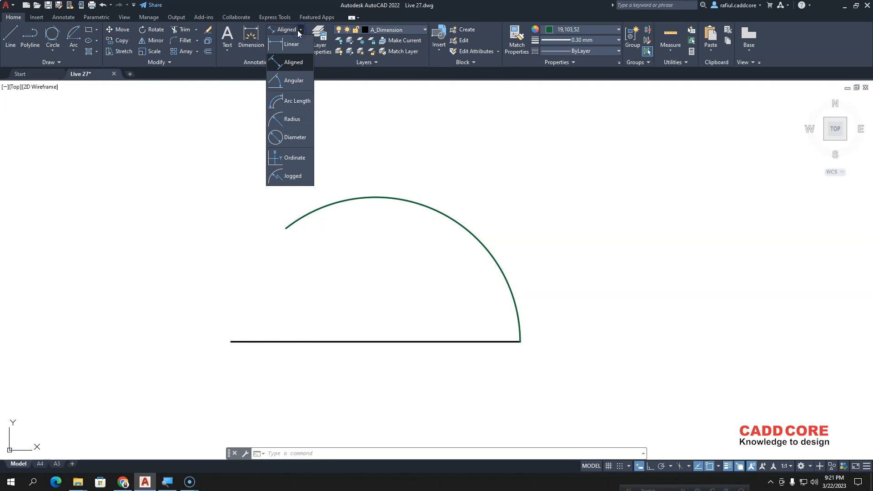
left_click(299, 31)
left_click(299, 31)
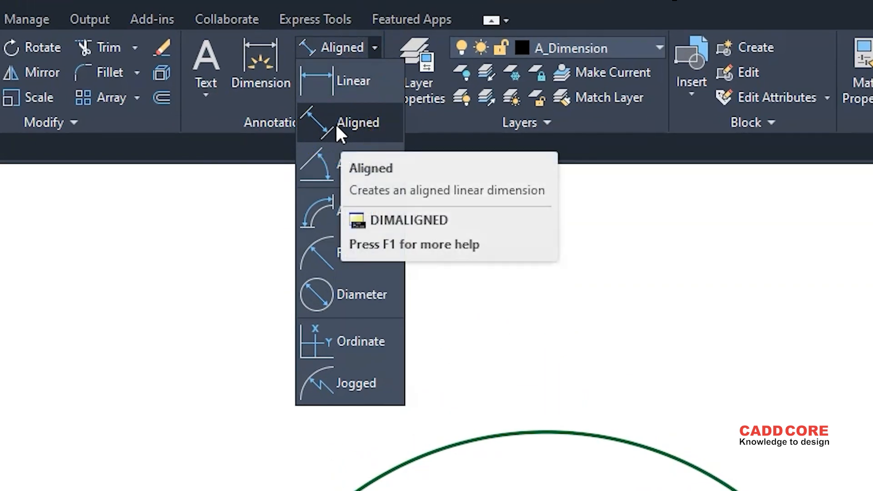
left_click(337, 121)
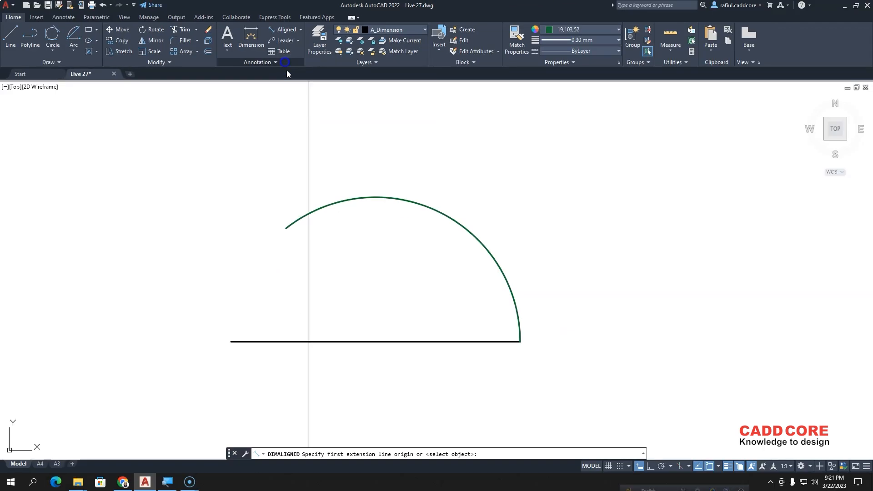
left_click(520, 342)
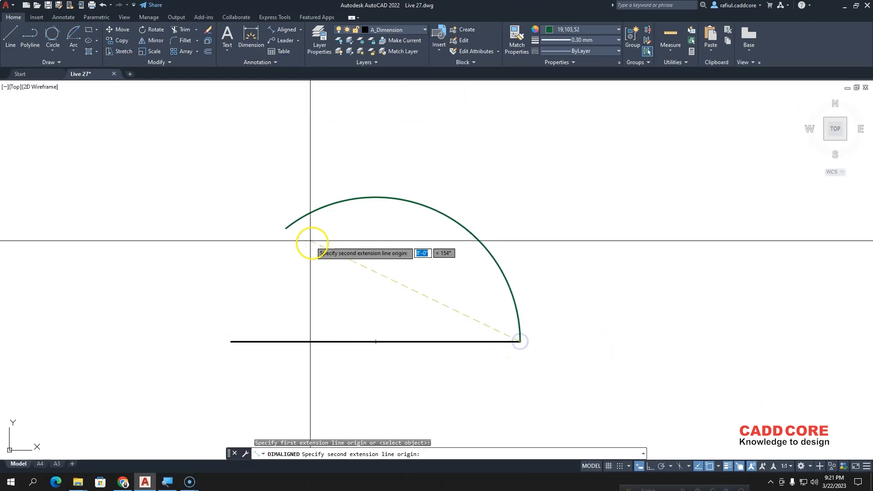
left_click(289, 226)
left_click(248, 240)
scroll(306, 156, "down", 4)
scroll(317, 194, "up", 4)
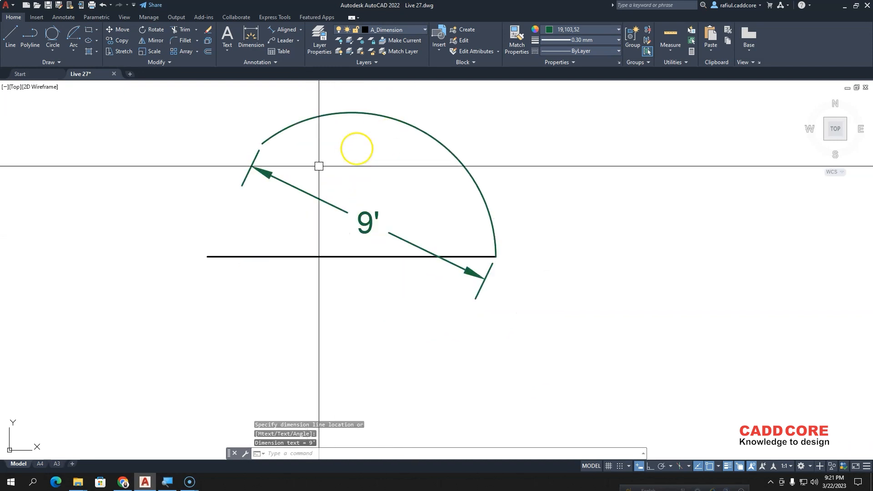
Step: With Ortho on, draw a Start, End, Direction arc on the lowest horizontal line from its right to its left endpoint, tangent direction straight up
scroll(316, 180, "down", 4)
scroll(366, 195, "down", 5)
scroll(332, 214, "up", 4)
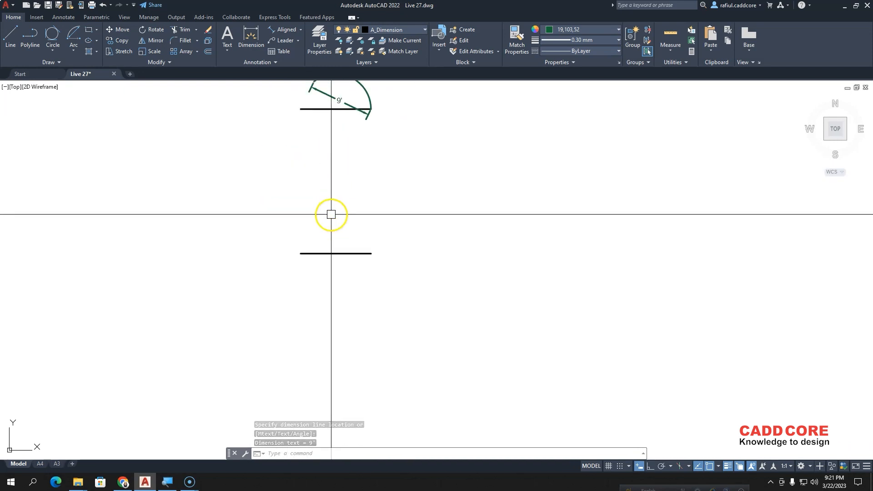
left_click(73, 51)
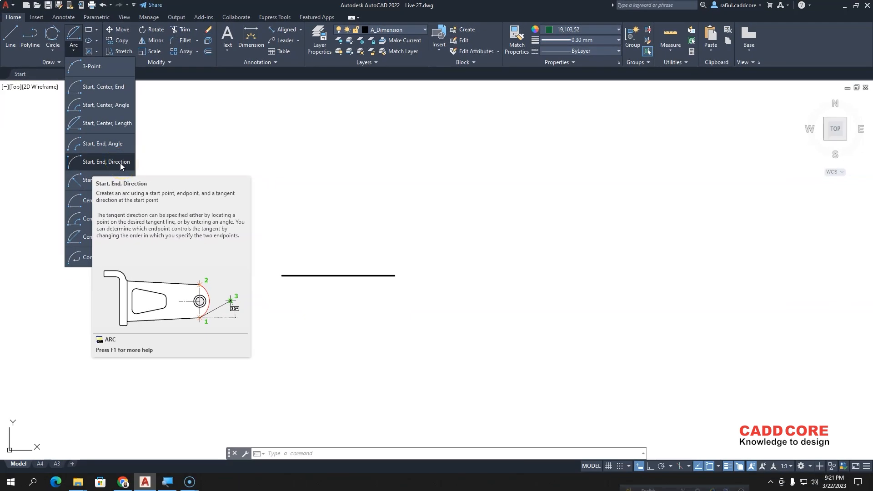
left_click(121, 164)
left_click(395, 275)
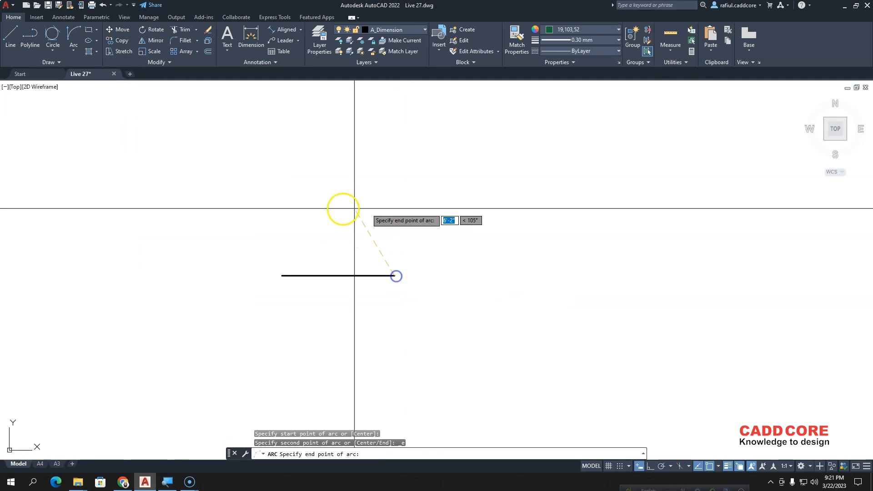
left_click(282, 275)
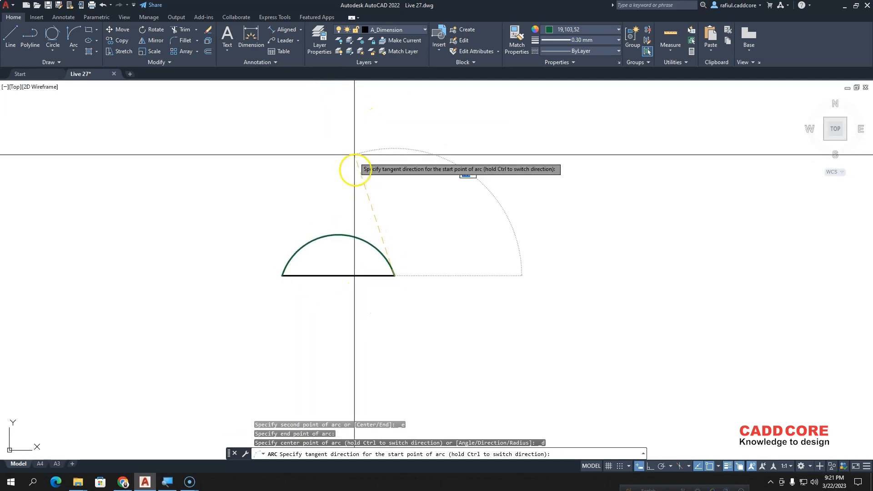
scroll(342, 273, "up", 6)
scroll(343, 241, "down", 2)
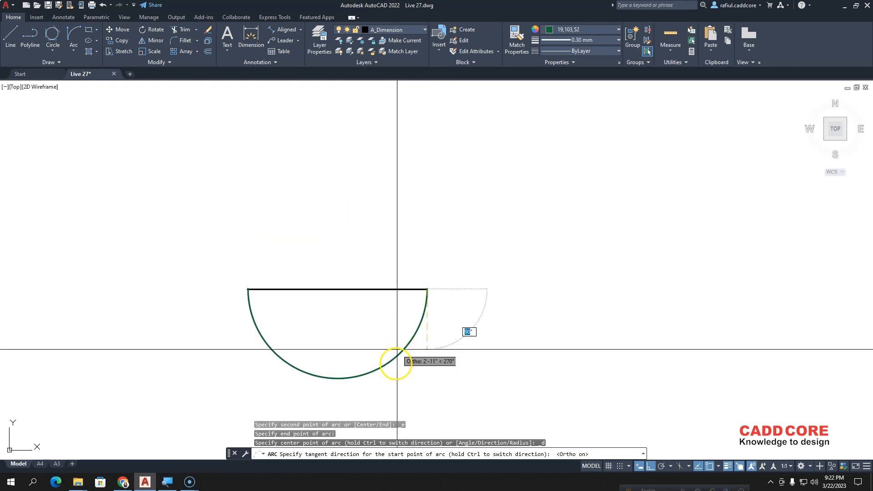
scroll(413, 142, "down", 2)
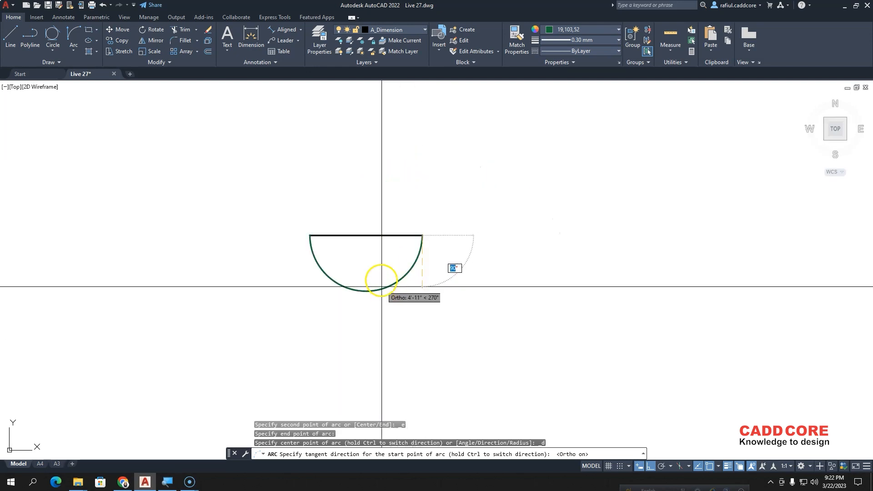
scroll(382, 273, "up", 2)
middle_click_drag(377, 118, 370, 211)
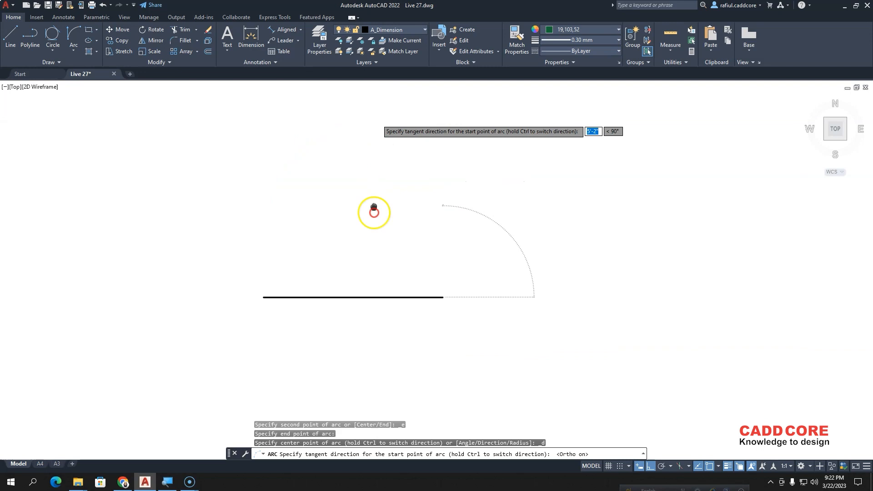
left_click(365, 143)
Step: Examine the column of finished arcs, from the full circle down to the lowest semicircle
scroll(394, 269, "down", 8)
scroll(384, 284, "up", 6)
scroll(368, 259, "down", 2)
scroll(371, 216, "up", 6)
scroll(367, 227, "down", 8)
scroll(369, 180, "up", 4)
scroll(364, 187, "up", 4)
scroll(357, 200, "down", 8)
scroll(359, 246, "up", 5)
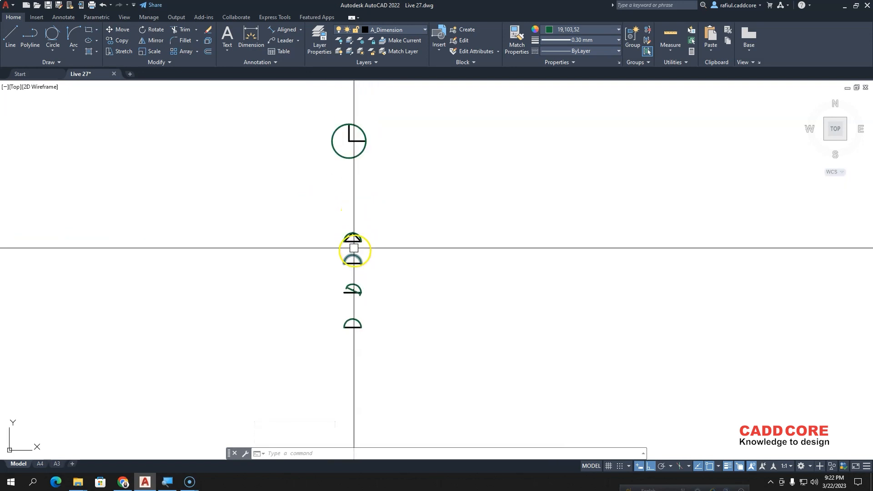
middle_click_drag(357, 219, 346, 258)
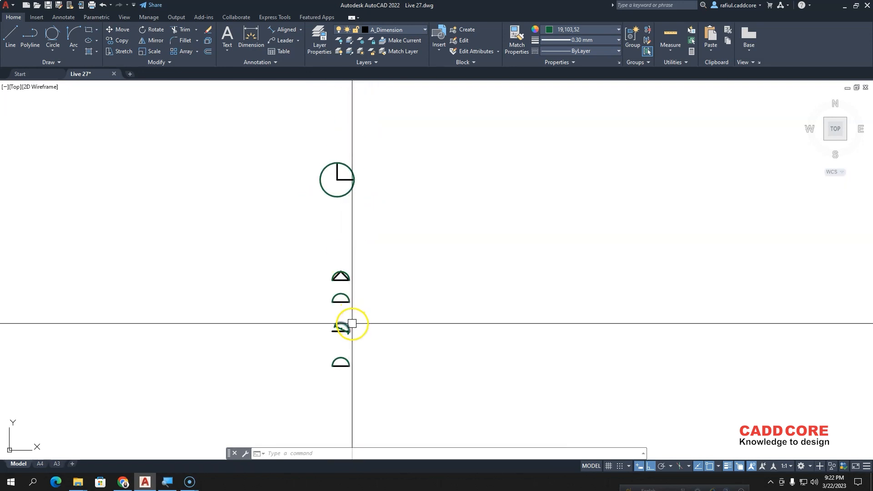
scroll(347, 250, "down", 4)
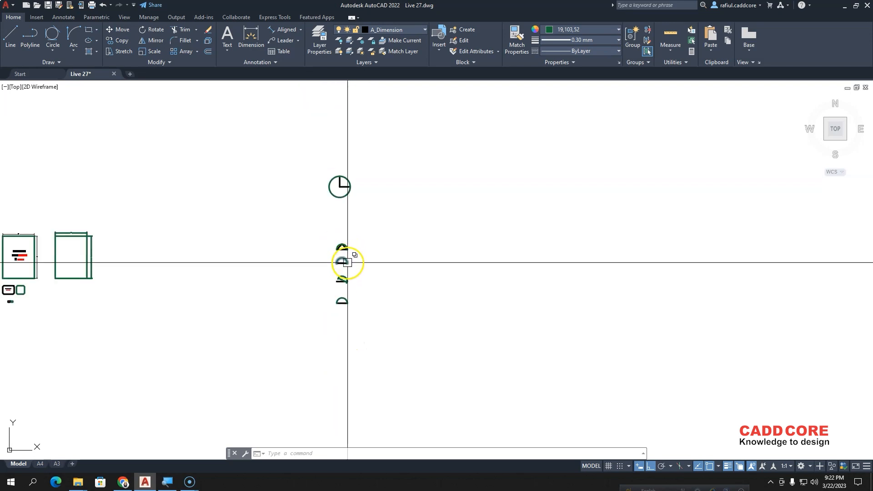